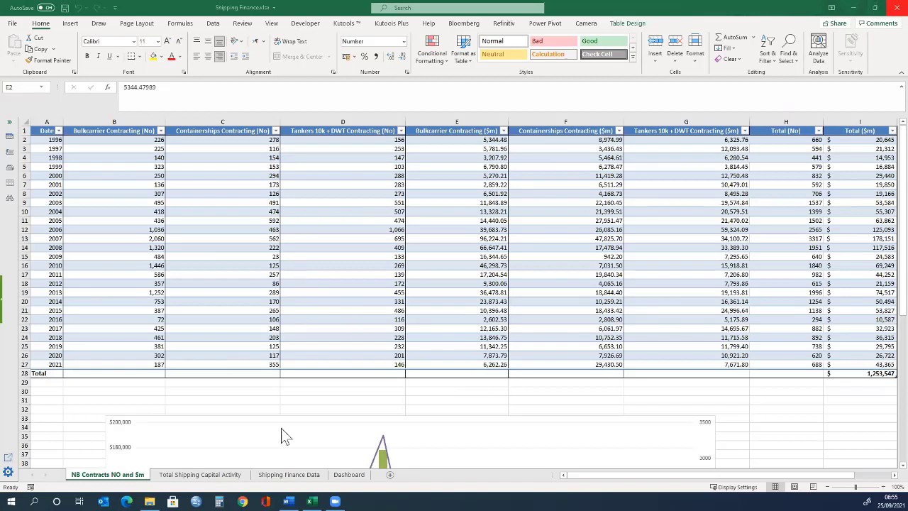
- Examine the yearly bulkcarrier, containership and tanker contracting columns by number and $m on the NB Contracts NO and $m sheet
click(136, 481)
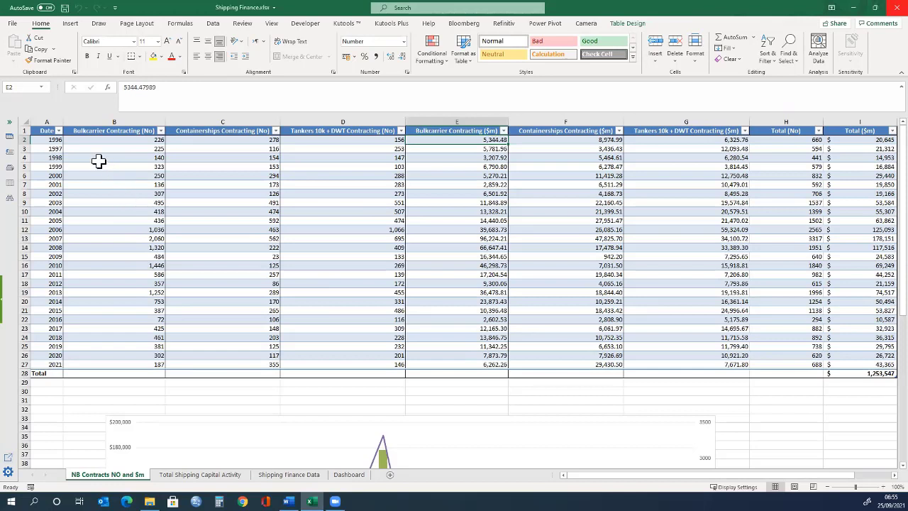
click(44, 142)
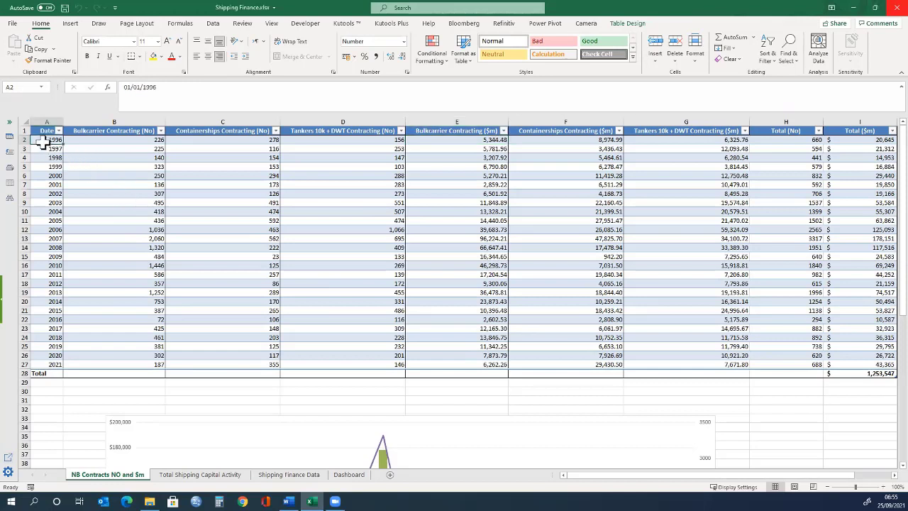
click(135, 141)
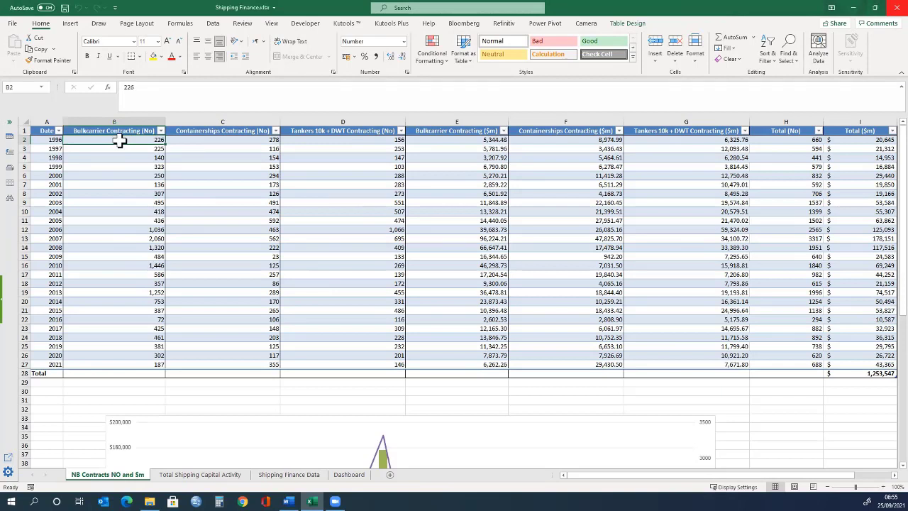
click(476, 140)
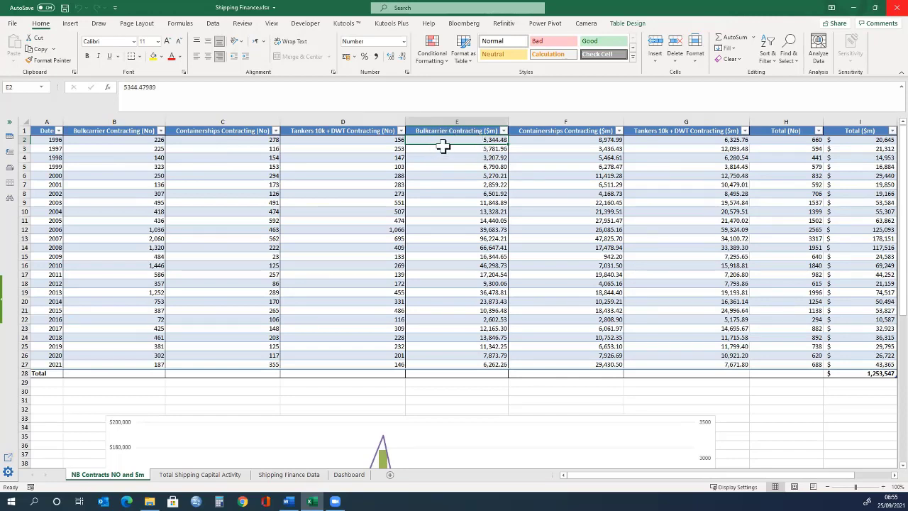
click(205, 142)
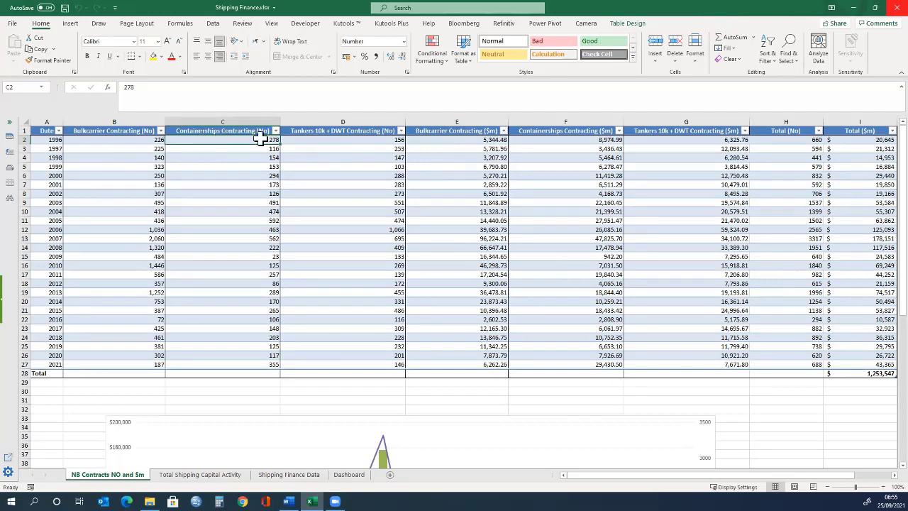
click(343, 142)
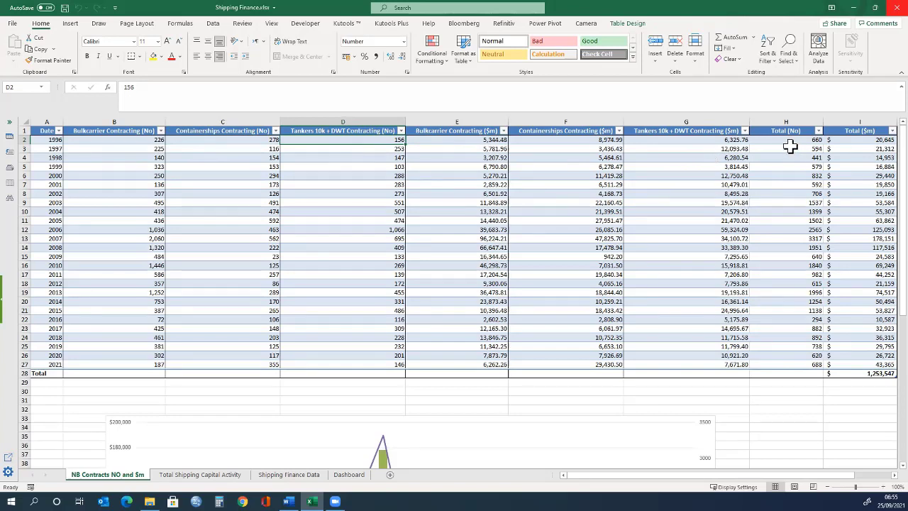
- Inspect the Total (No) formula and the 2020 row, and select the Total (No) values for 1996 to 2021
click(789, 204)
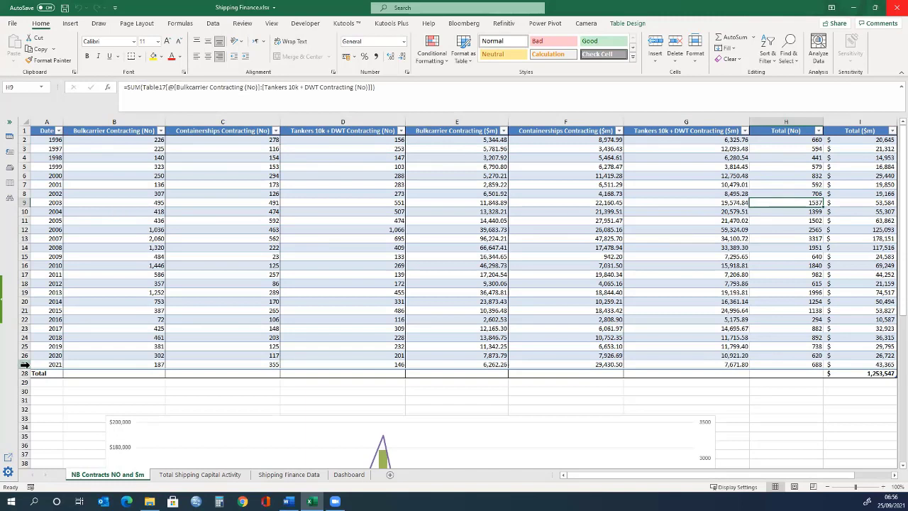
click(15, 355)
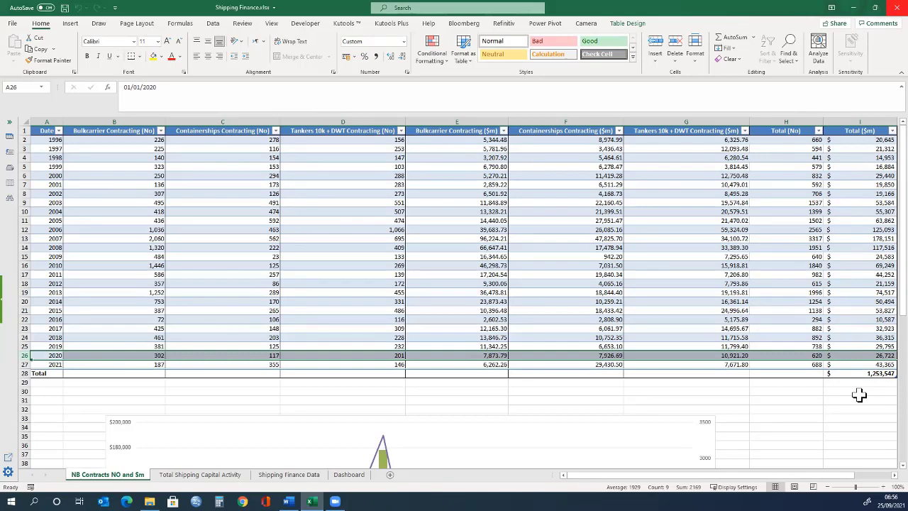
click(800, 141)
drag(801, 166, 804, 363)
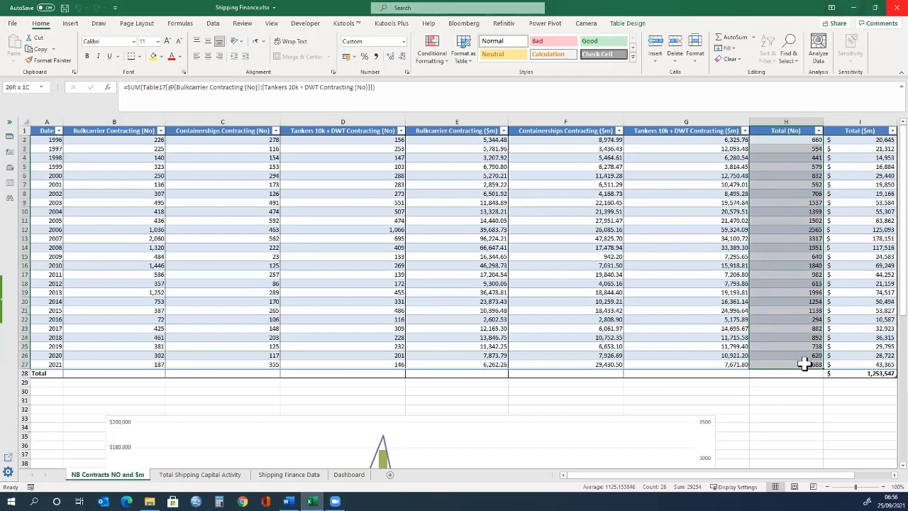
- Review the Total Shipping Capital Market Activity (No) and ($m) values for 2007 to 2020 on the Total Shipping Capital Activity sheet
click(200, 474)
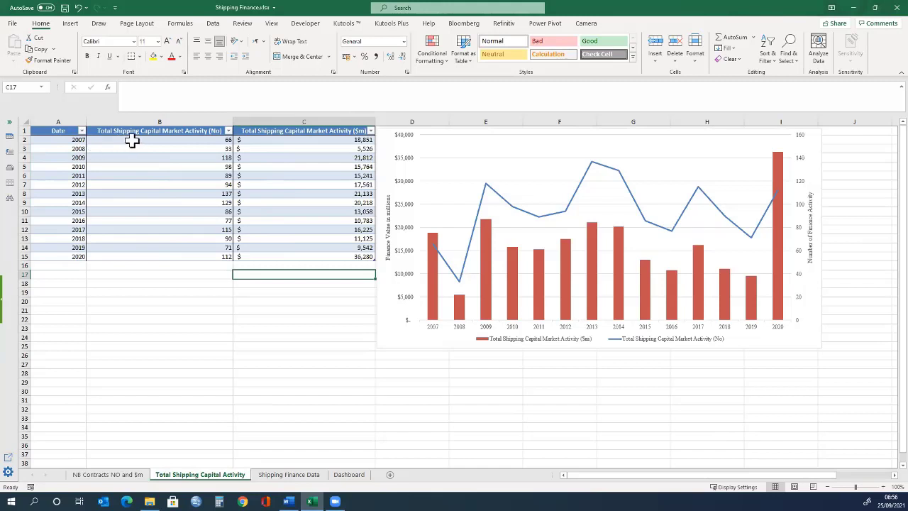
drag(132, 141, 141, 257)
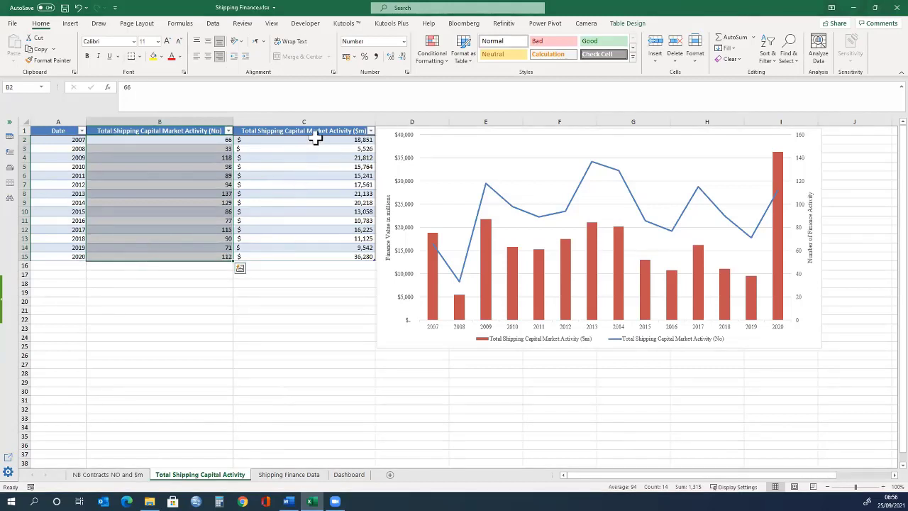
drag(316, 139, 319, 255)
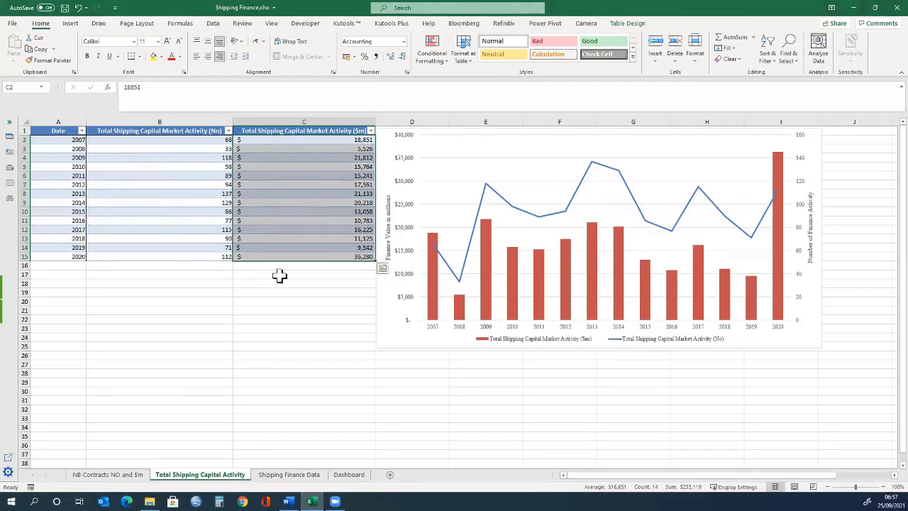
- Look over the deal records on the Shipping Finance Data sheet and open the Dashboard sheet
click(311, 476)
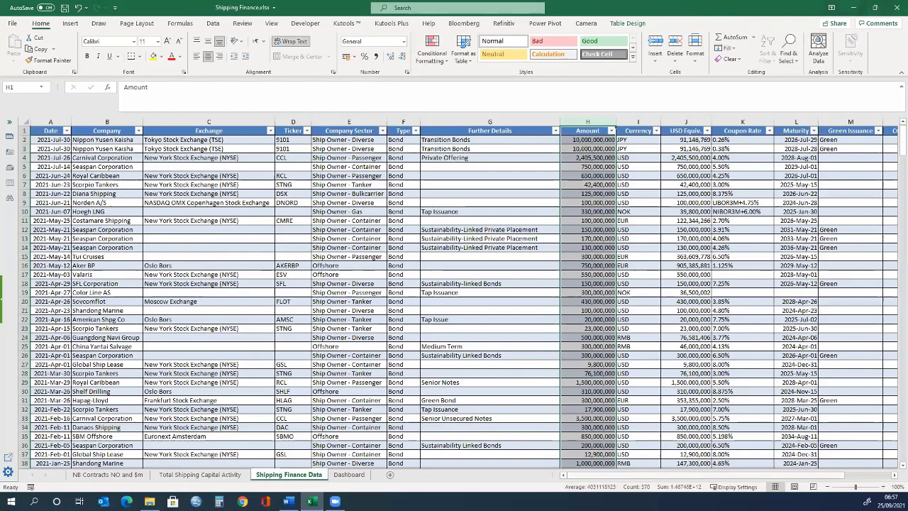
mouse_move(640, 476)
mouse_down()
mouse_move(653, 476)
mouse_move(635, 475)
mouse_up()
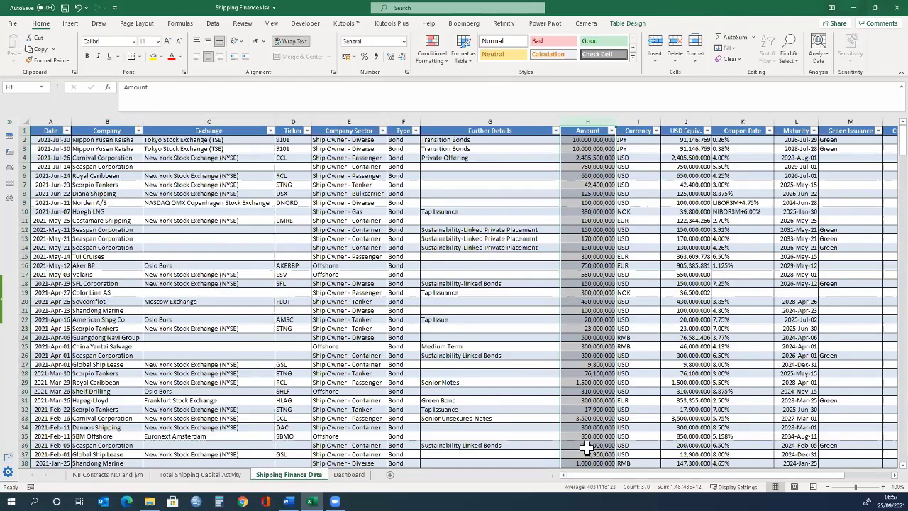
drag(619, 477, 618, 477)
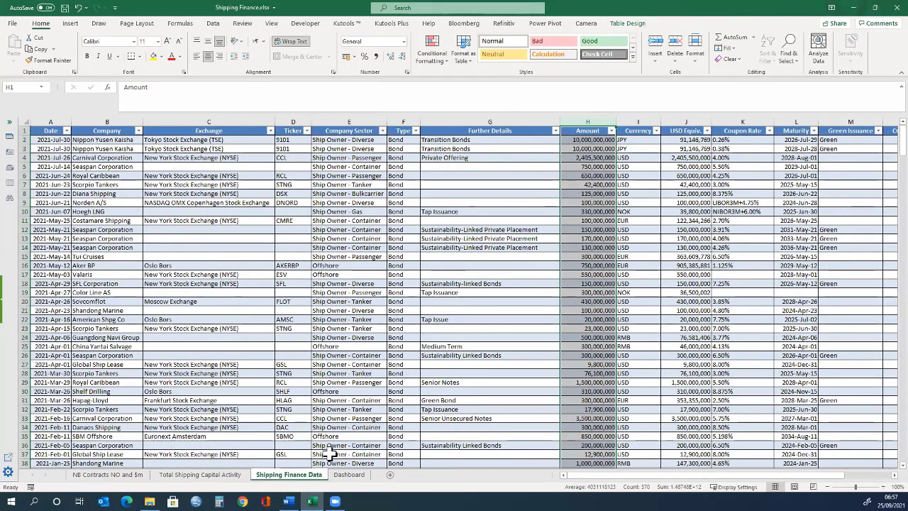
click(349, 475)
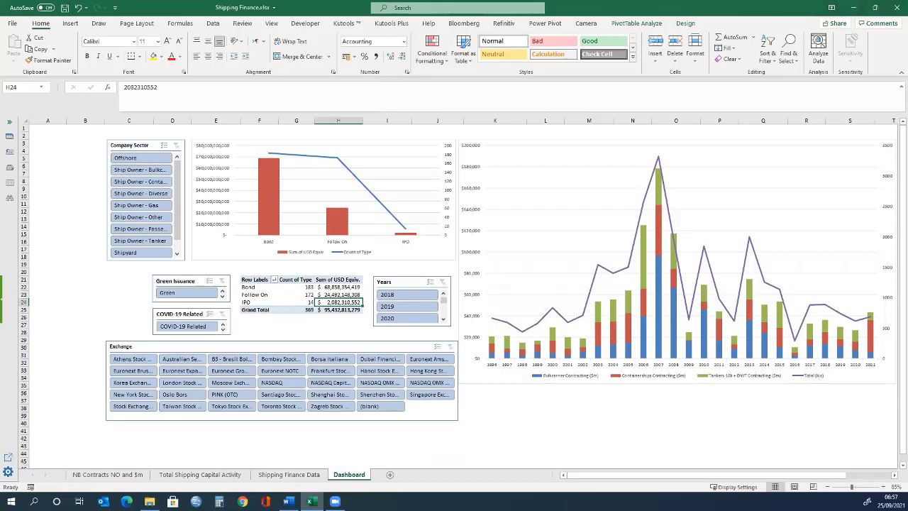
- Examine the contracting chart below the table on the NB Contracts NO and $m sheet
click(107, 474)
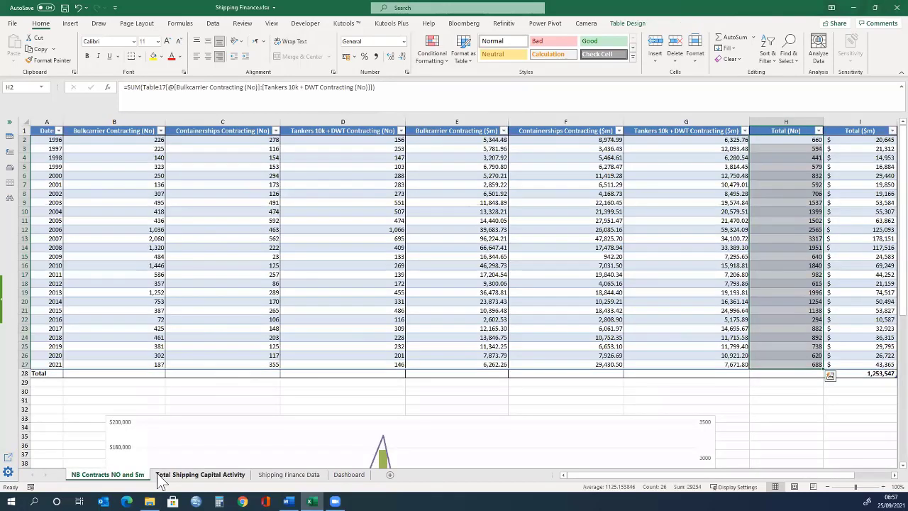
scroll(270, 369, down, 13)
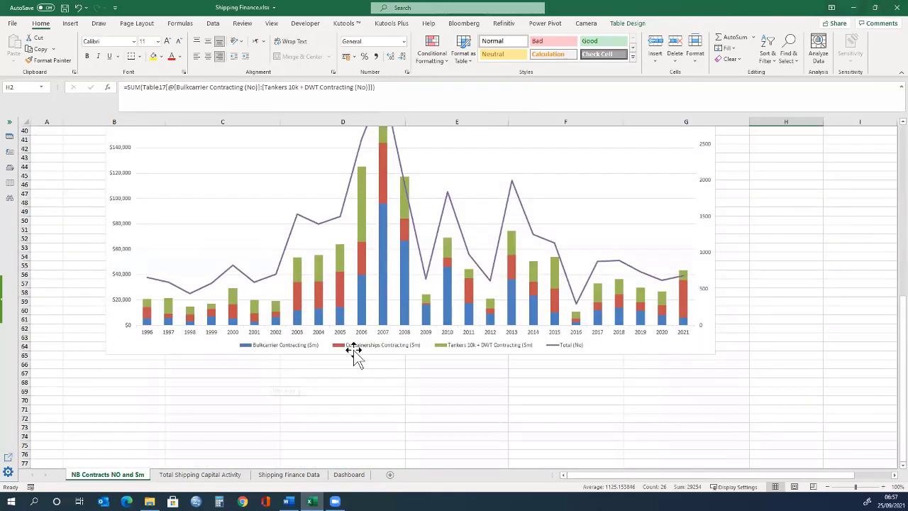
scroll(353, 358, up, 3)
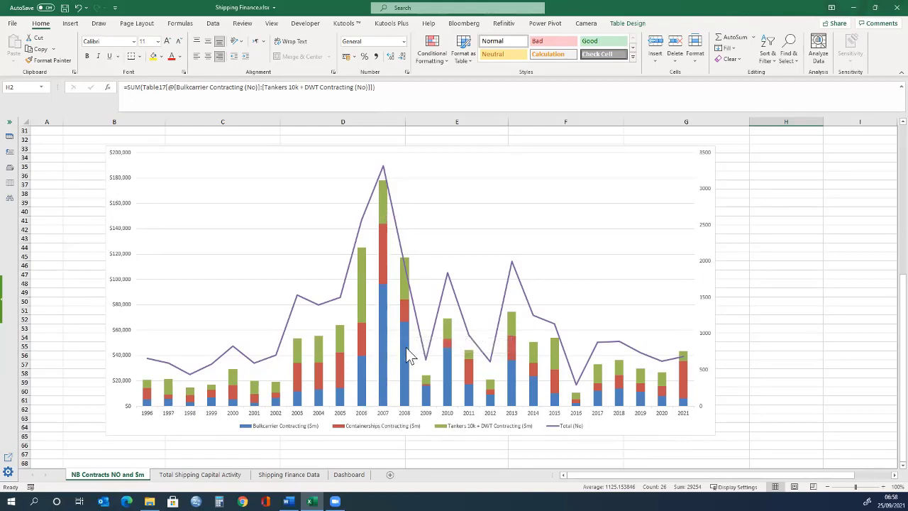
mouse_move(411, 369)
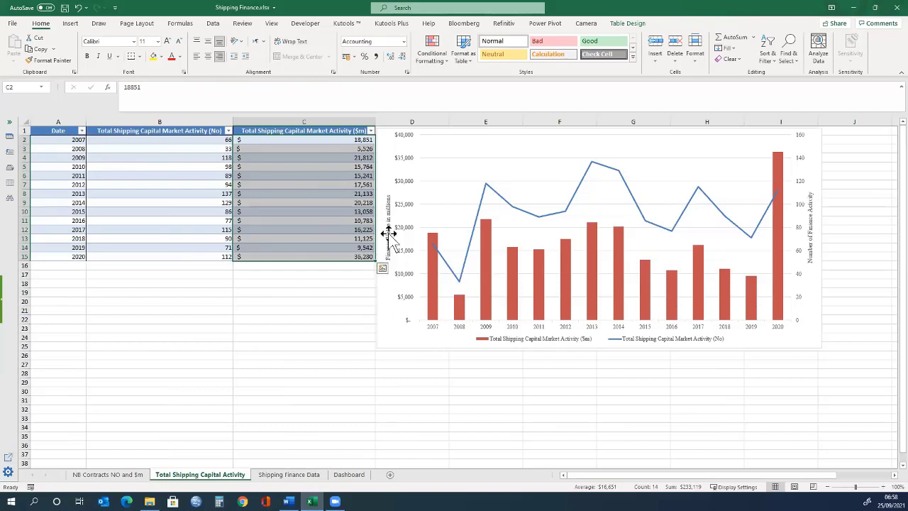
- Highlight the number and $m columns on the Total Shipping Capital Activity sheet and revisit the Shipping Finance Data sheet
drag(167, 121, 268, 121)
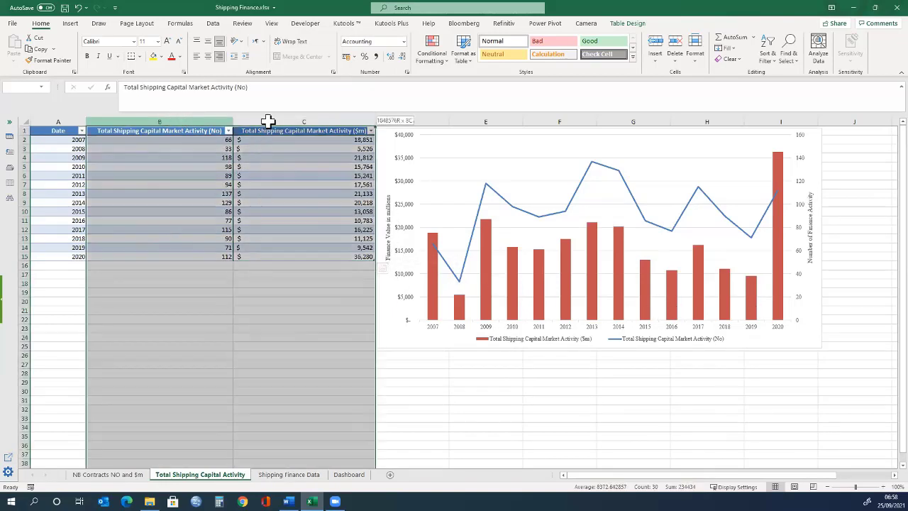
click(289, 474)
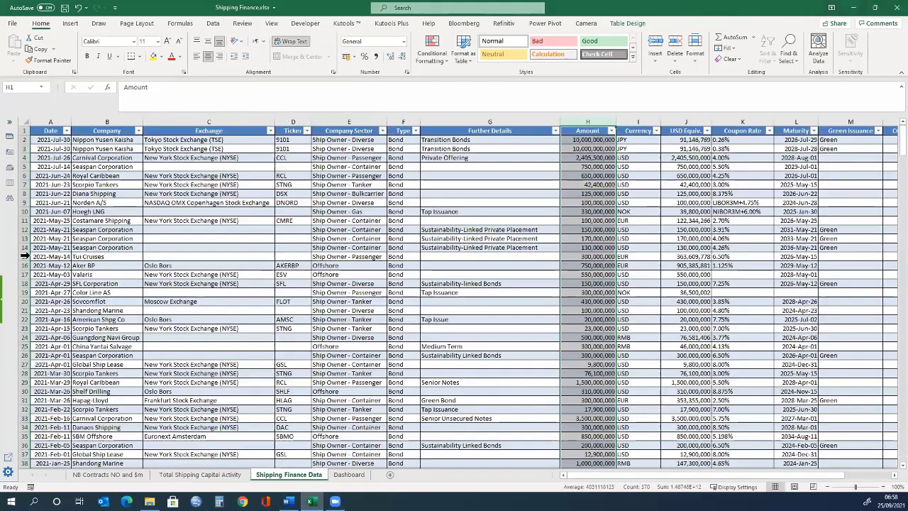
mouse_move(674, 475)
mouse_down()
mouse_move(743, 477)
mouse_move(678, 485)
mouse_up()
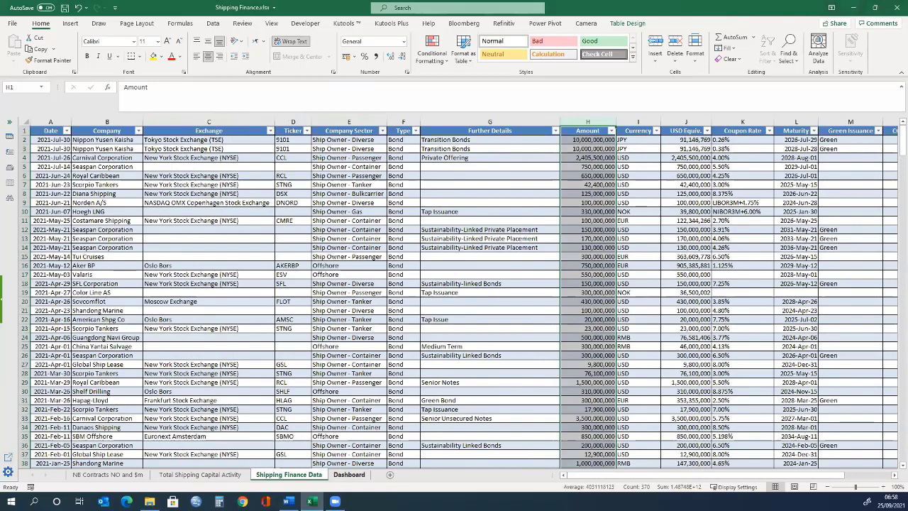
- On the Dashboard sheet, filter the finance deals by London Stock Exchange in the Exchange slicer and clear that filter
click(349, 474)
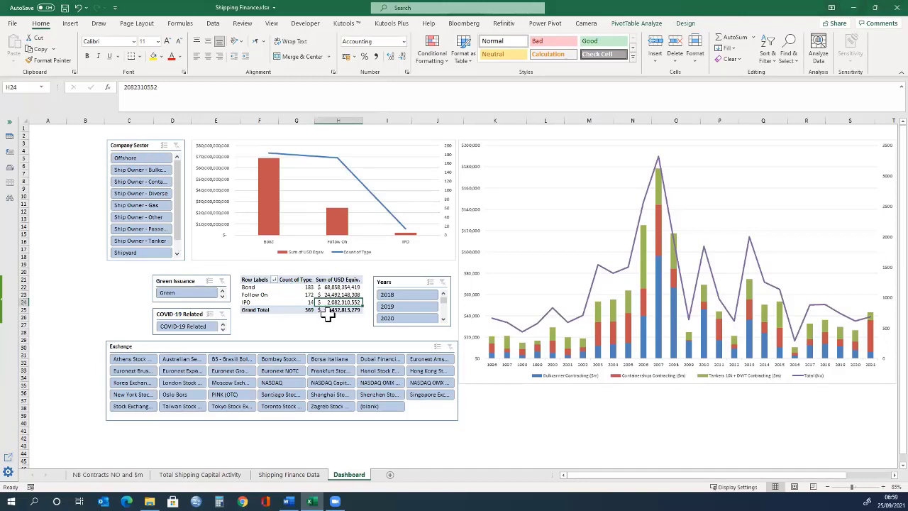
click(512, 142)
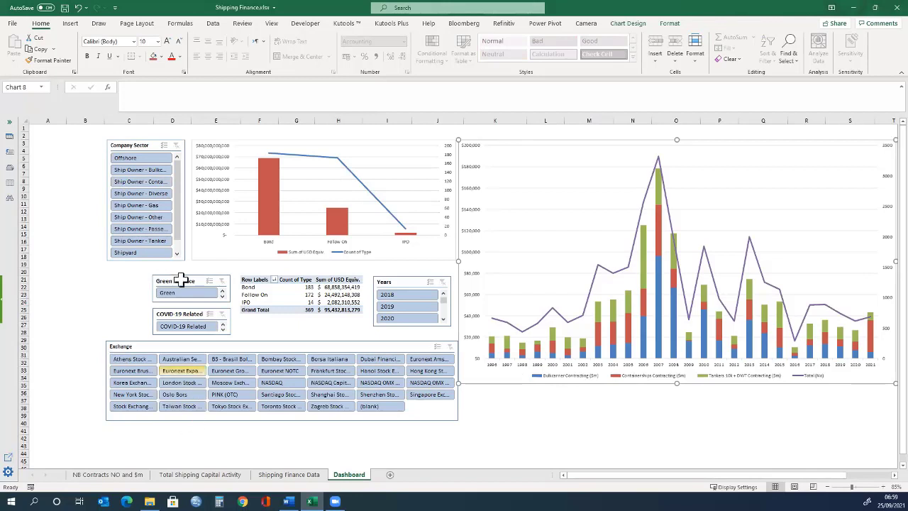
click(163, 346)
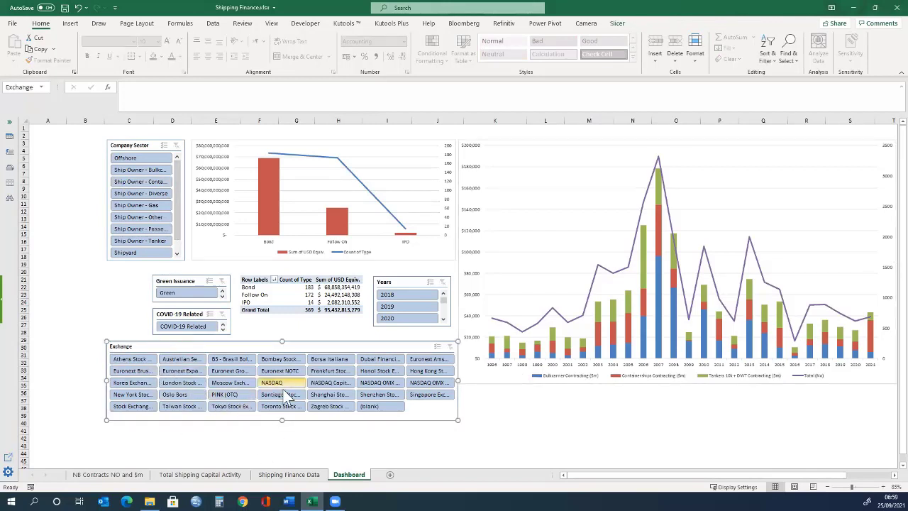
click(176, 383)
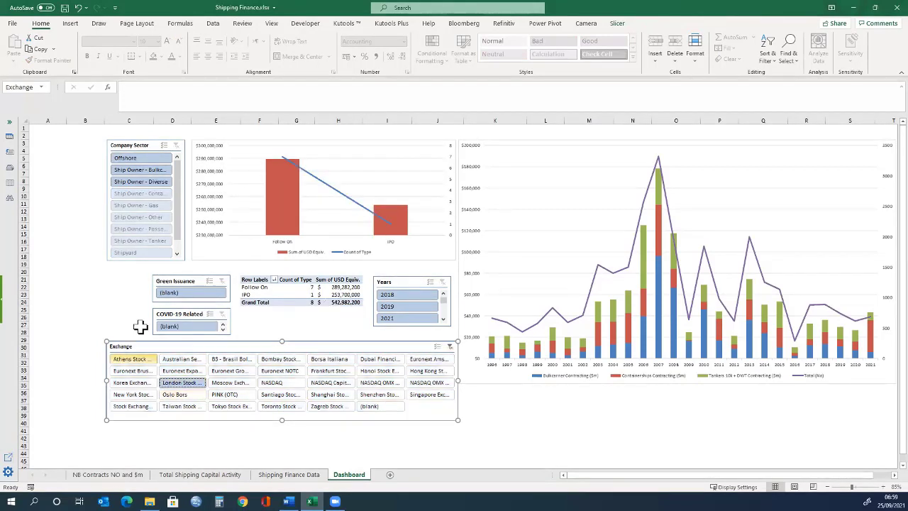
click(450, 347)
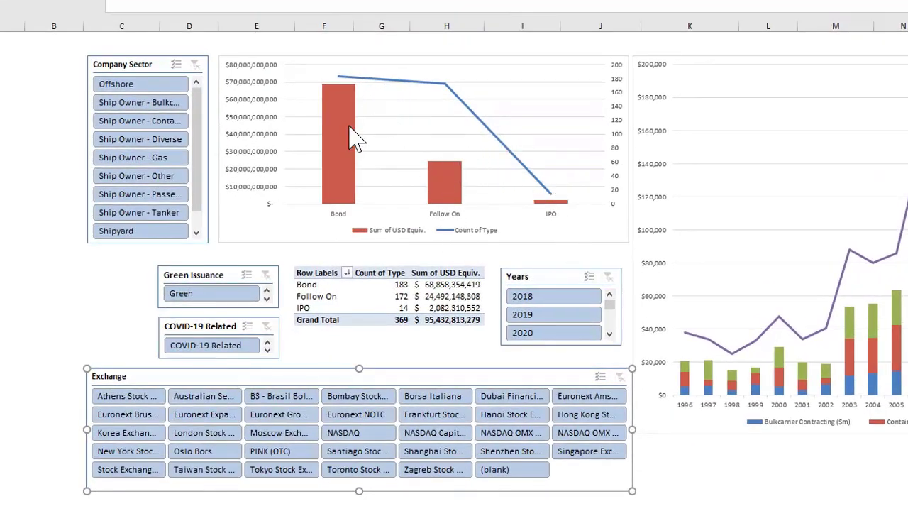
- Check the deal-type chart and pivot table for London Stock Exchange deals only, and restore all exchanges
mouse_move(557, 206)
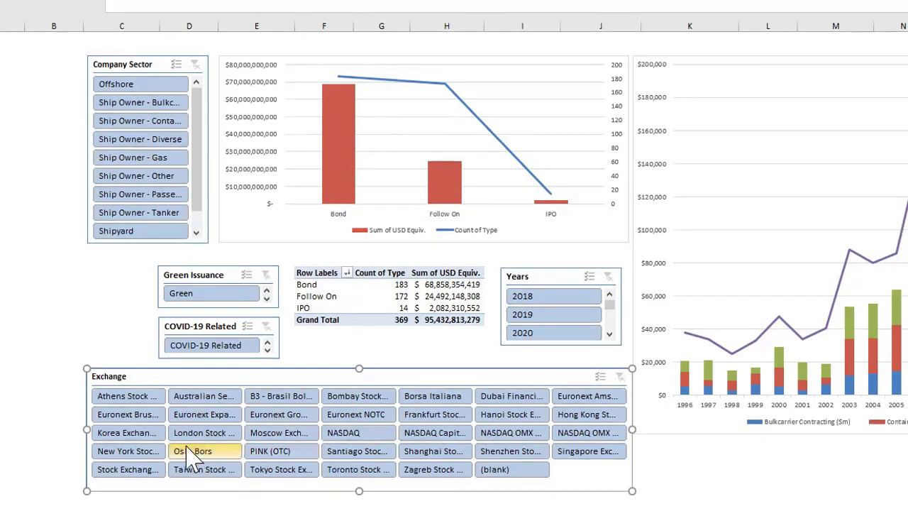
click(202, 435)
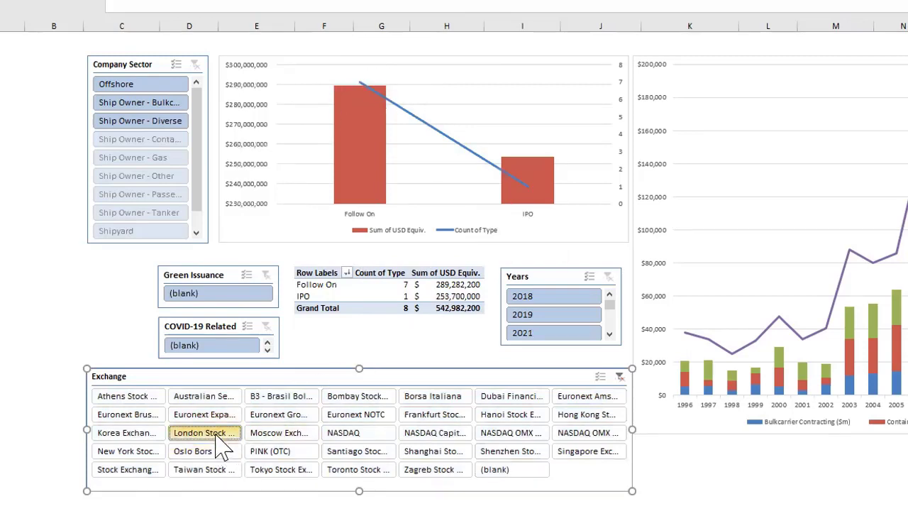
click(620, 376)
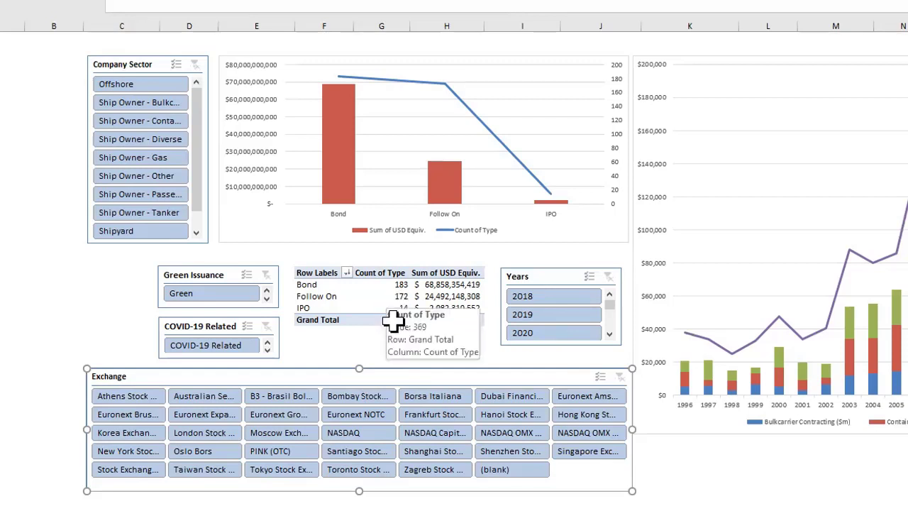
- Check the Bond row's Sum of USD Equiv., and view the Green Issuance and COVID-19 Related columns on the Shipping Finance Data sheet
click(445, 284)
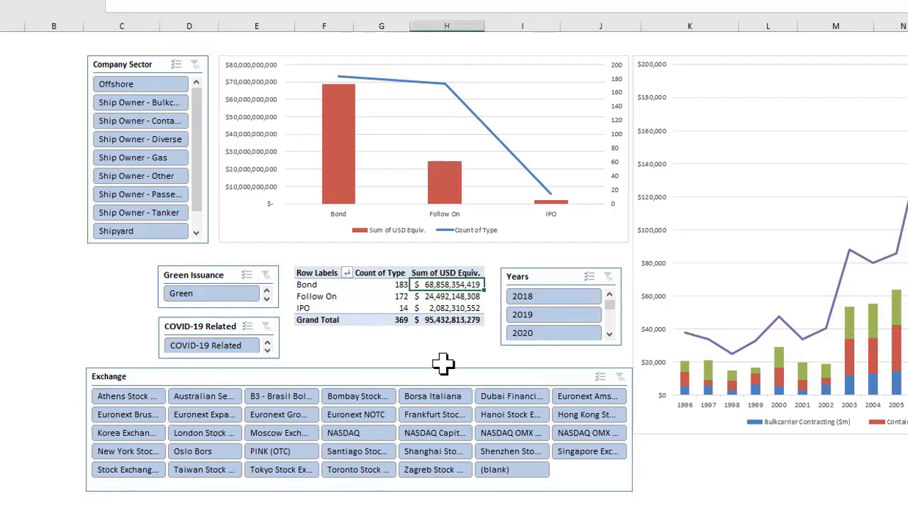
mouse_move(439, 292)
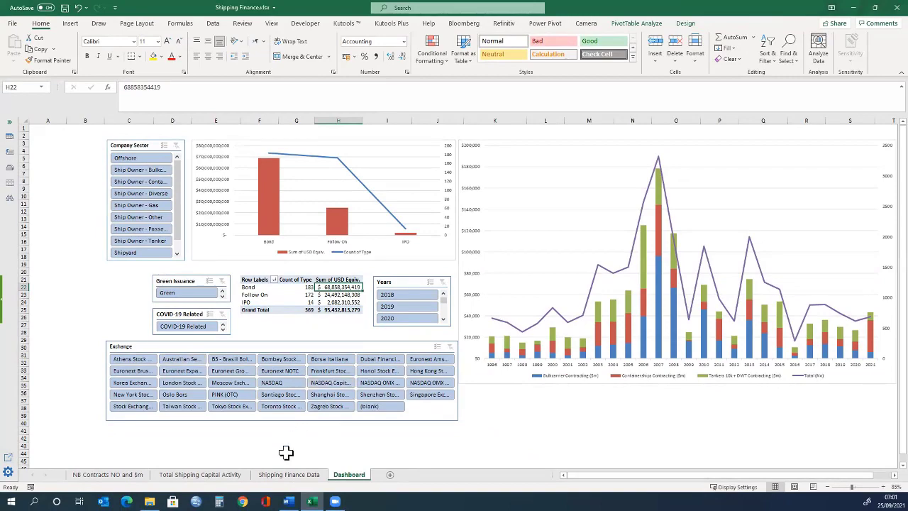
click(289, 474)
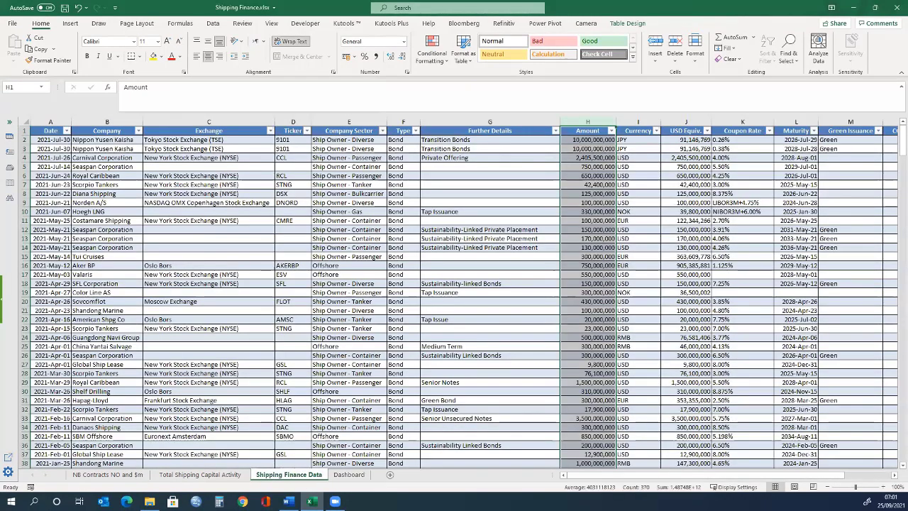
scroll(675, 469, right, 2)
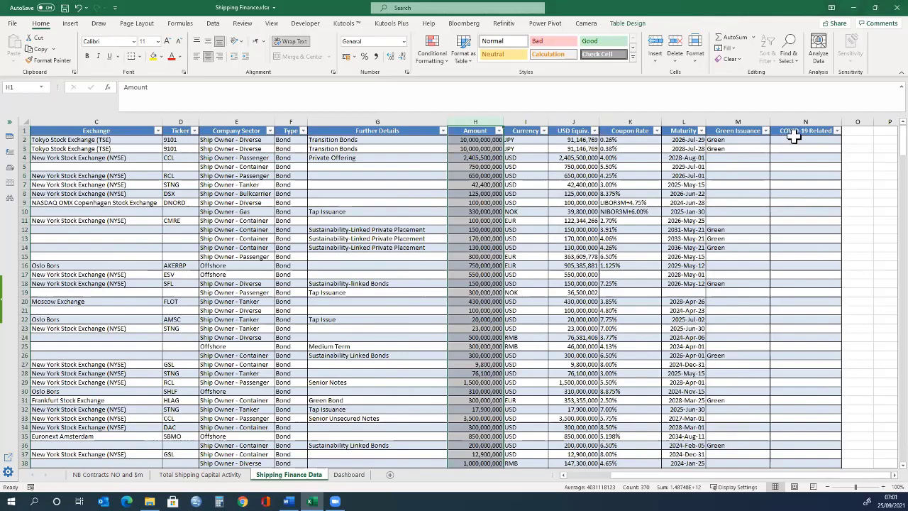
- On the Dashboard sheet, check the deal chart and pivot table for COVID-19 Related deals only, and clear that filter
click(349, 474)
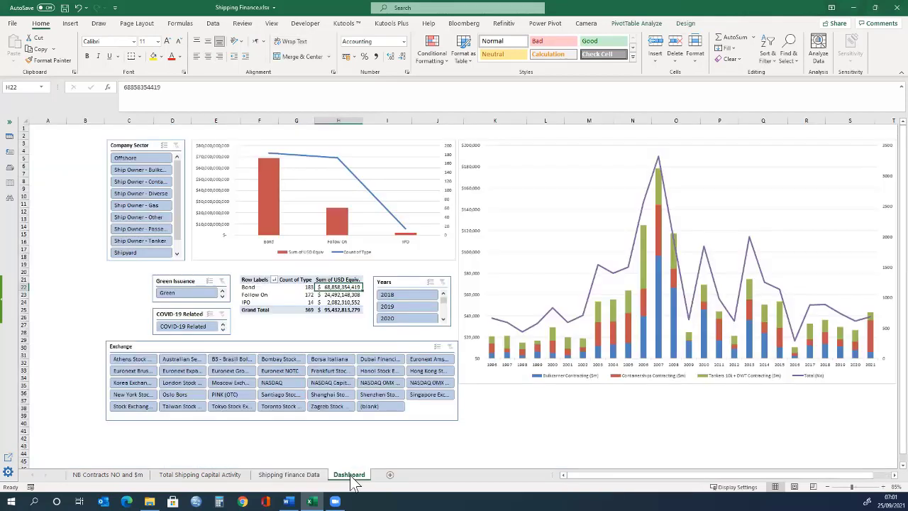
click(186, 326)
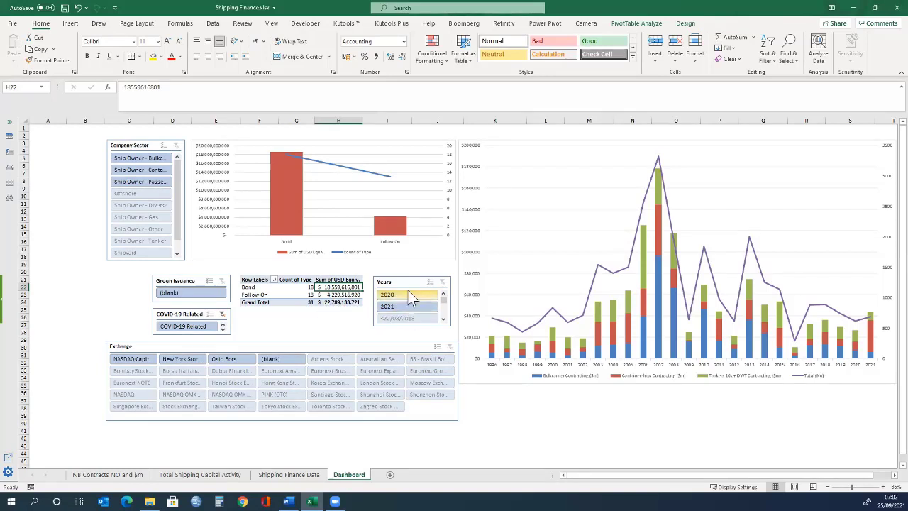
click(222, 314)
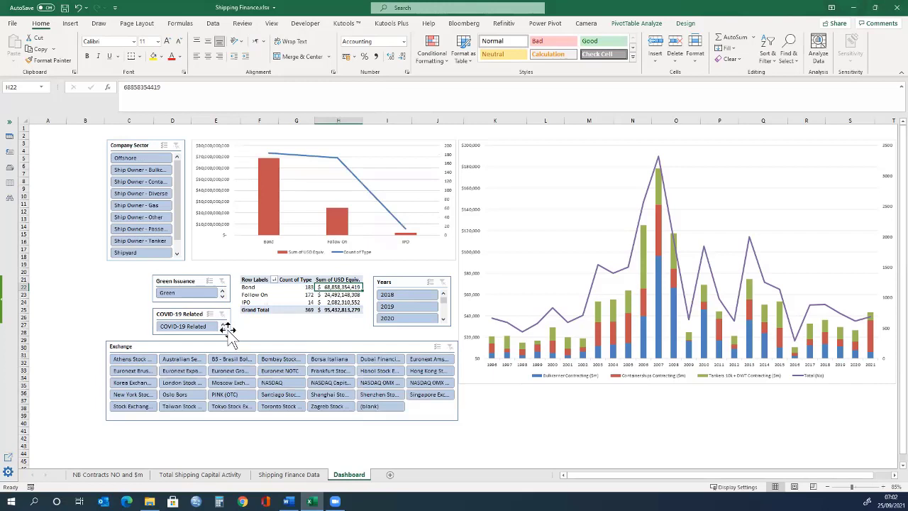
- Check the deal-type chart and pivot table for Green issuances only, and clear the Green Issuance filter
click(187, 294)
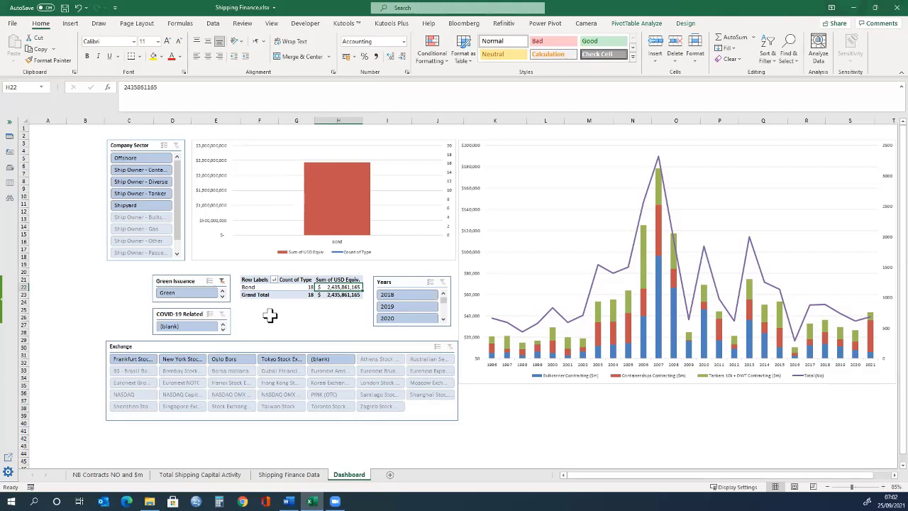
click(222, 282)
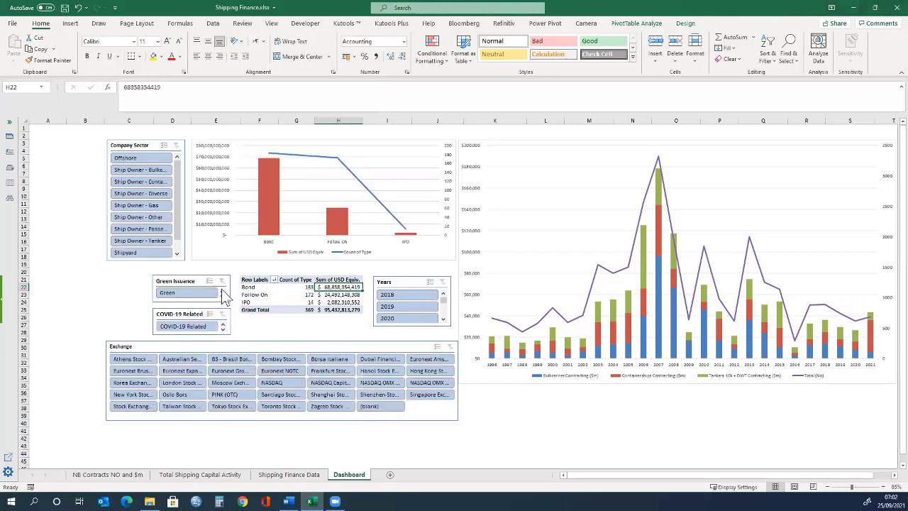
click(170, 292)
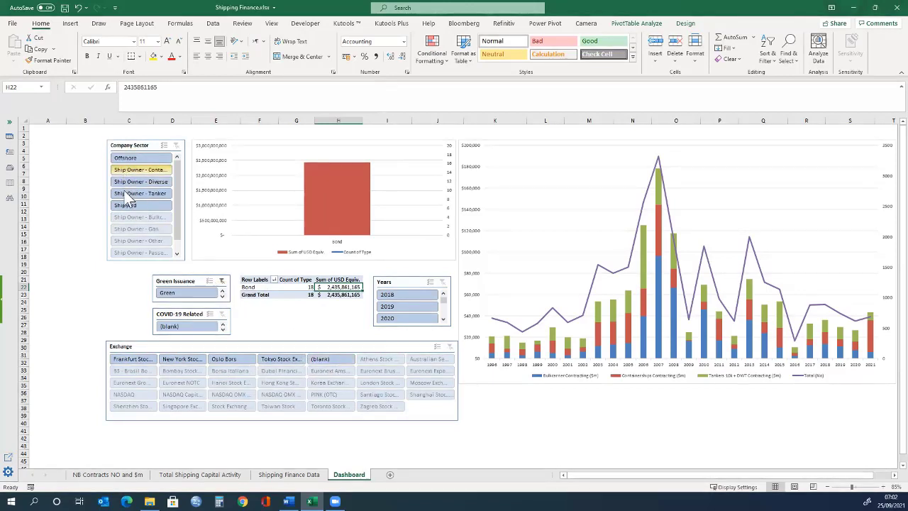
click(222, 281)
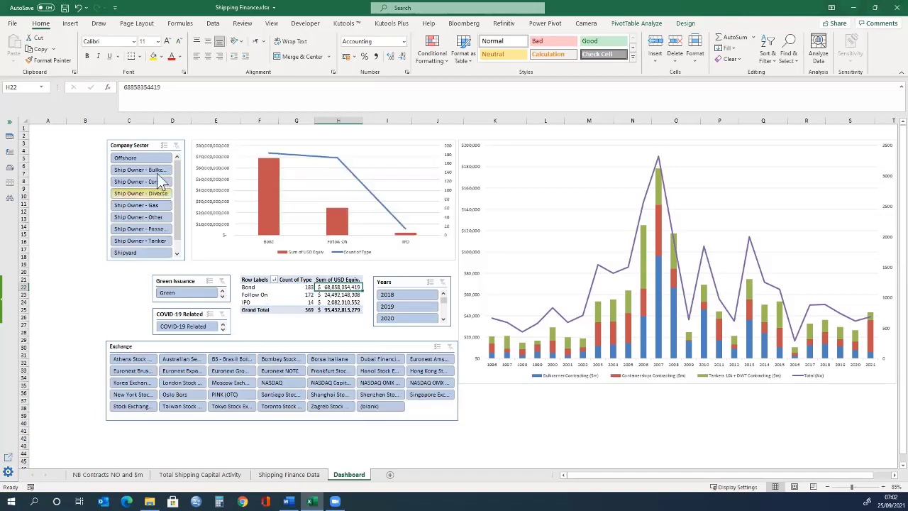
- Check the deal-type chart and pivot table for the Shipyard company sector only, and restore all sectors
click(142, 251)
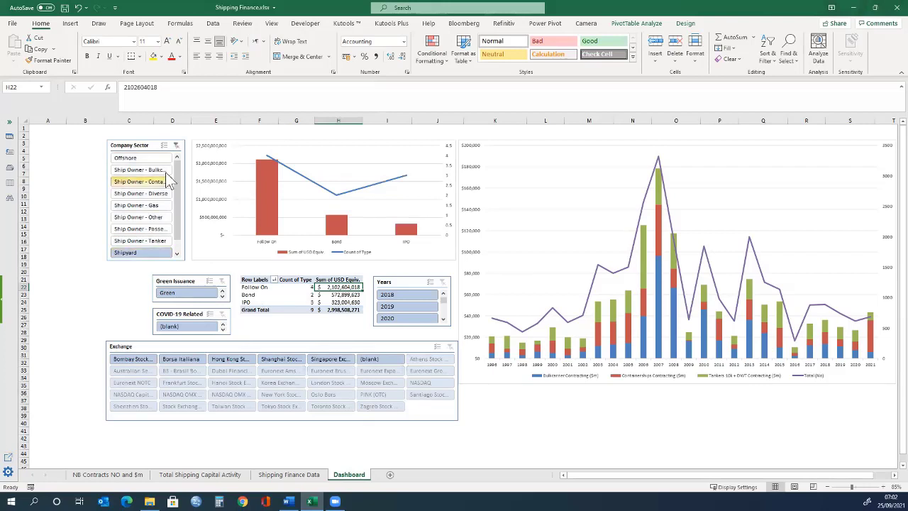
click(176, 144)
drag(180, 201, 176, 154)
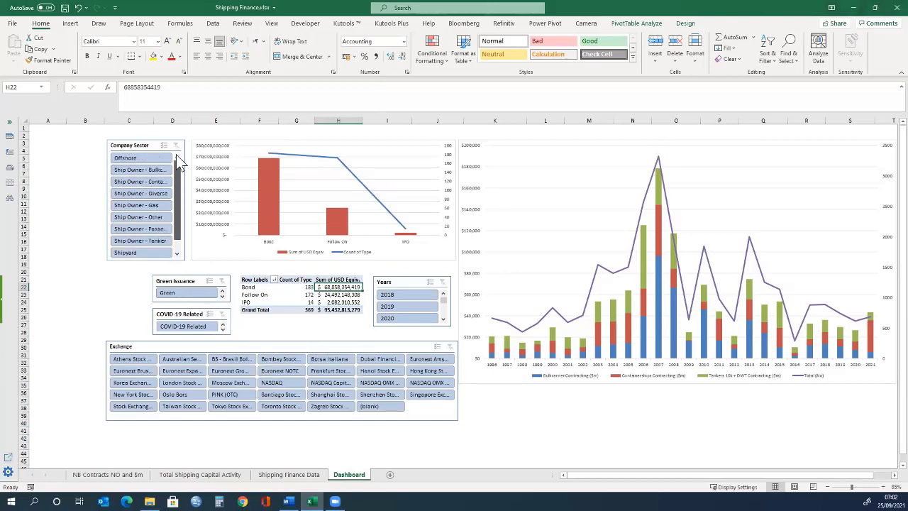